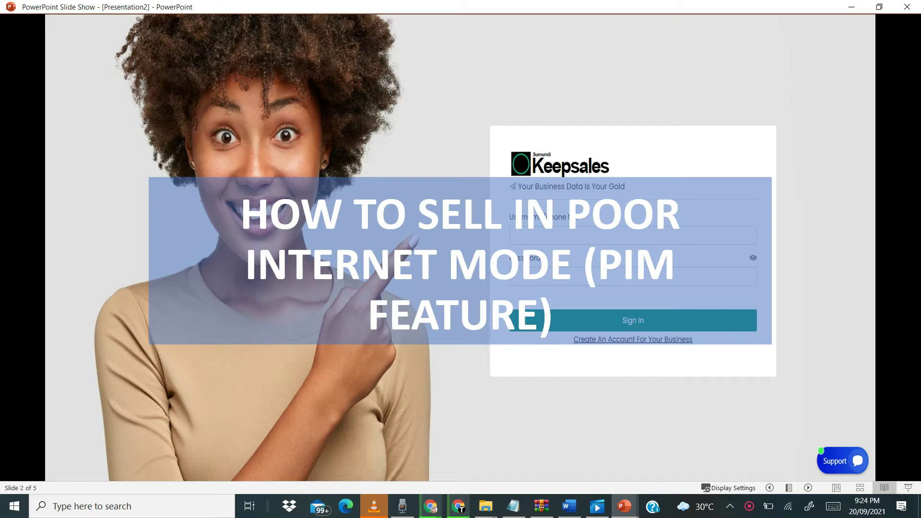
- Advance the slide show to slide 3, "What is the PIM feature?"
key(Right)
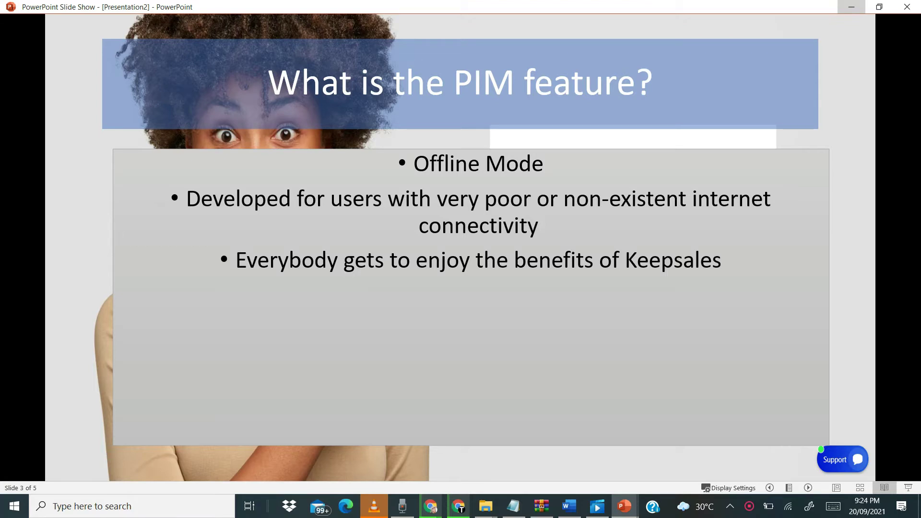
- Minimize the slide show to reveal the Keepsales New Transaction page in Chrome
click(851, 7)
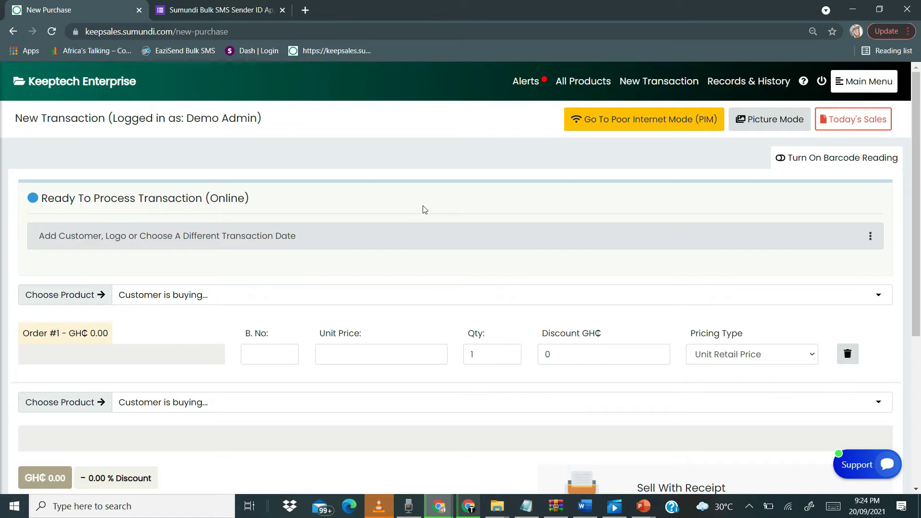
- Choose Go To Poor Internet Mode (PIM) and accept the disclaimer with Proceed
click(646, 122)
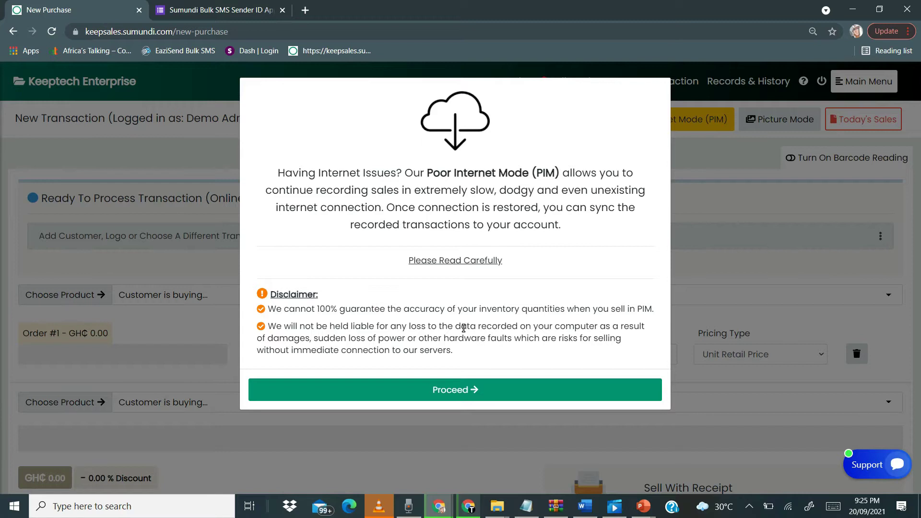
click(459, 390)
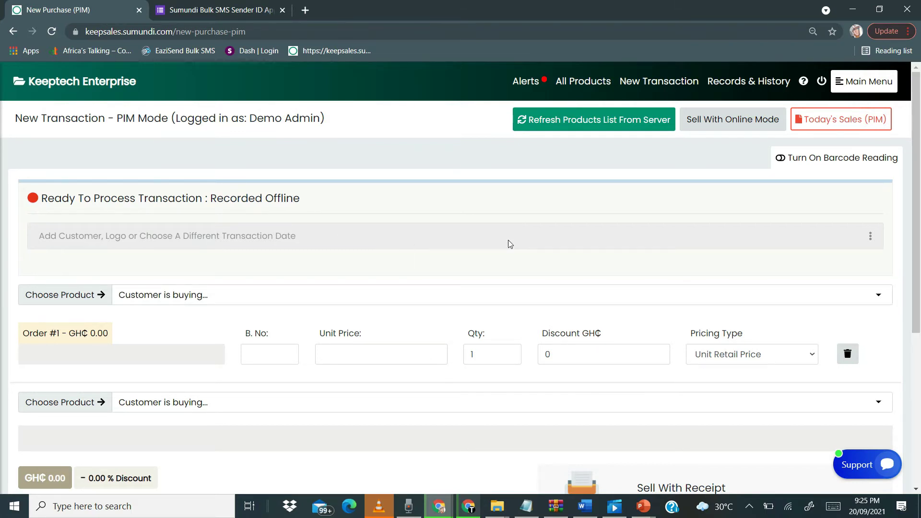
- Turn on barcode reading, then re-enter Poor Internet Mode and accept the disclaimer
click(786, 160)
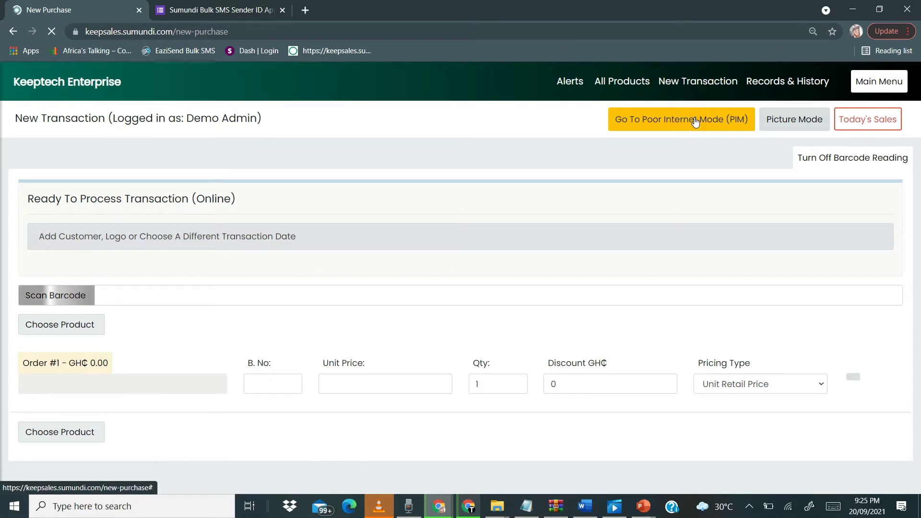
click(672, 122)
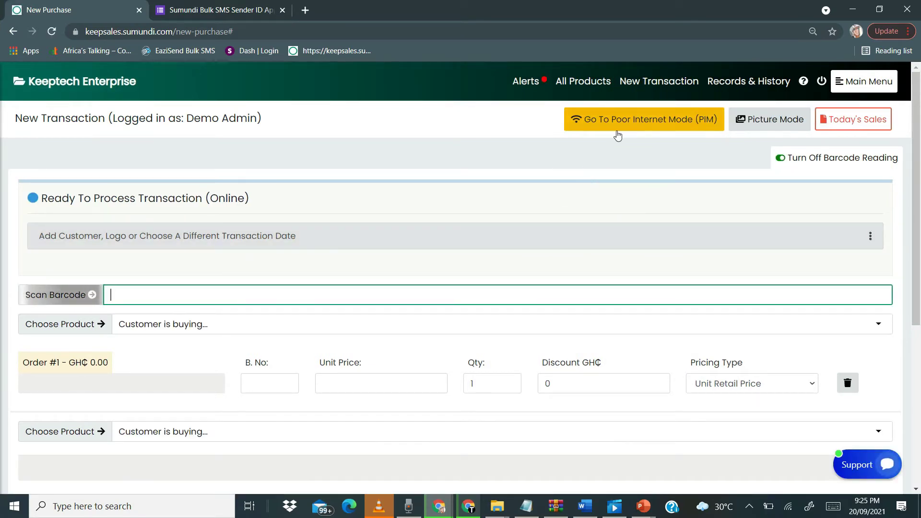
click(633, 127)
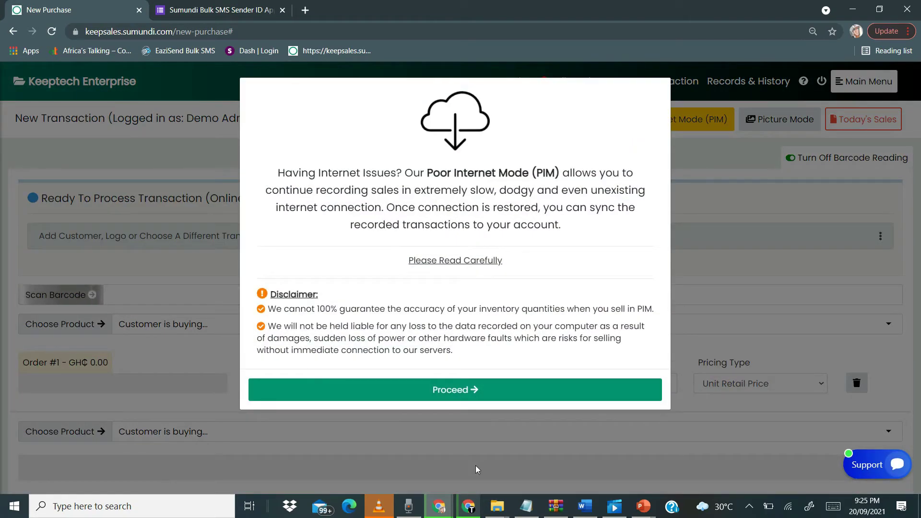
click(447, 389)
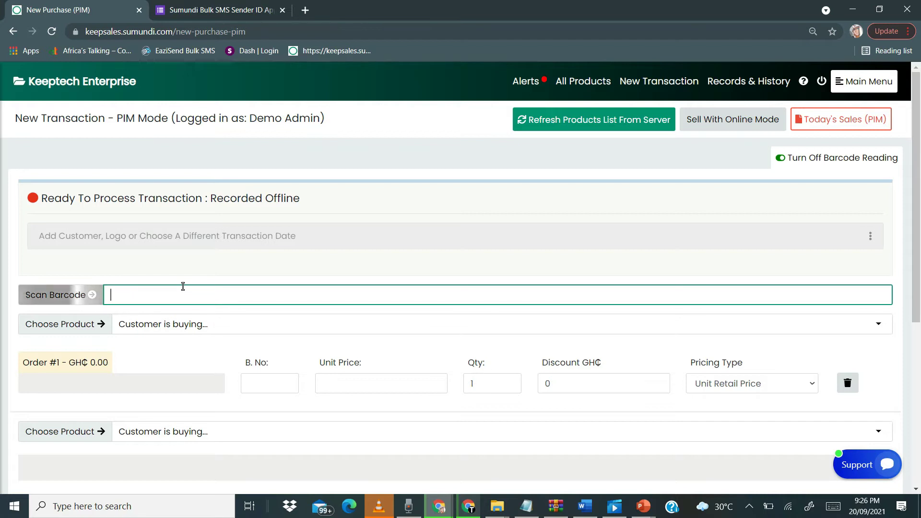
- Turn off barcode reading, then re-enter Poor Internet Mode and accept the disclaimer
click(778, 162)
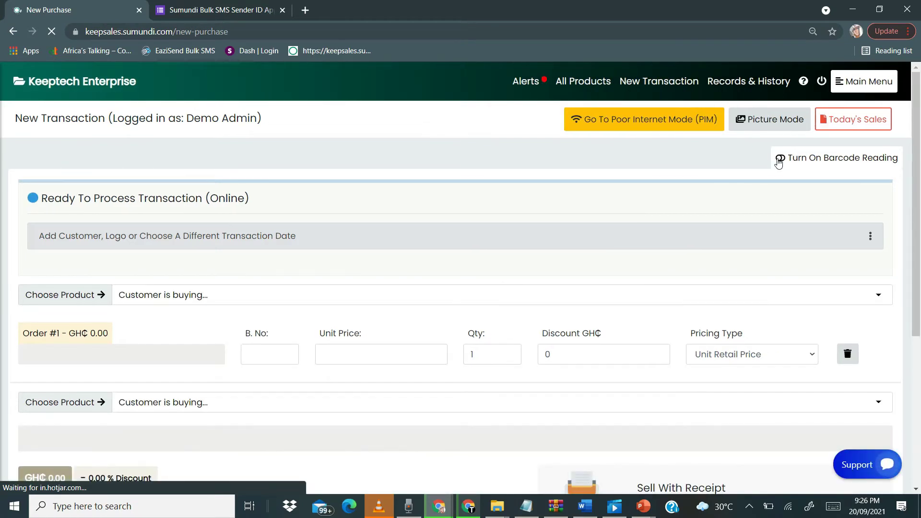
click(632, 132)
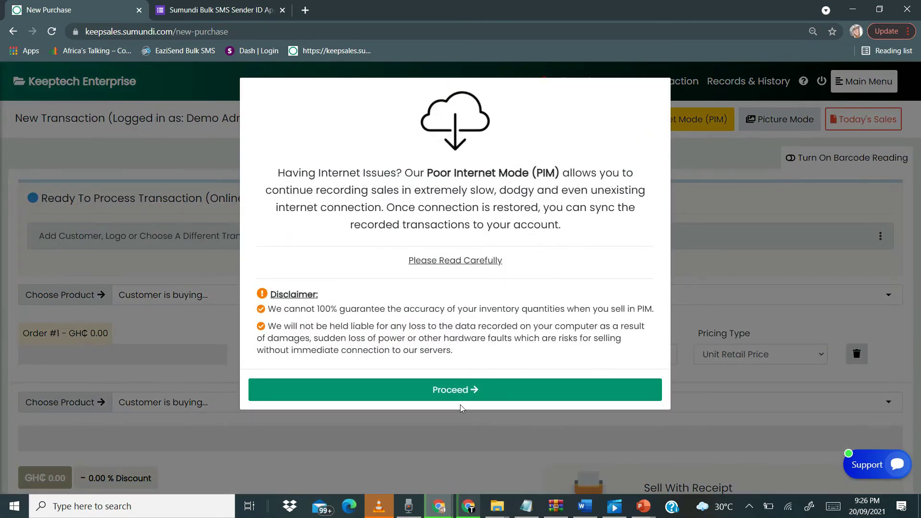
click(473, 391)
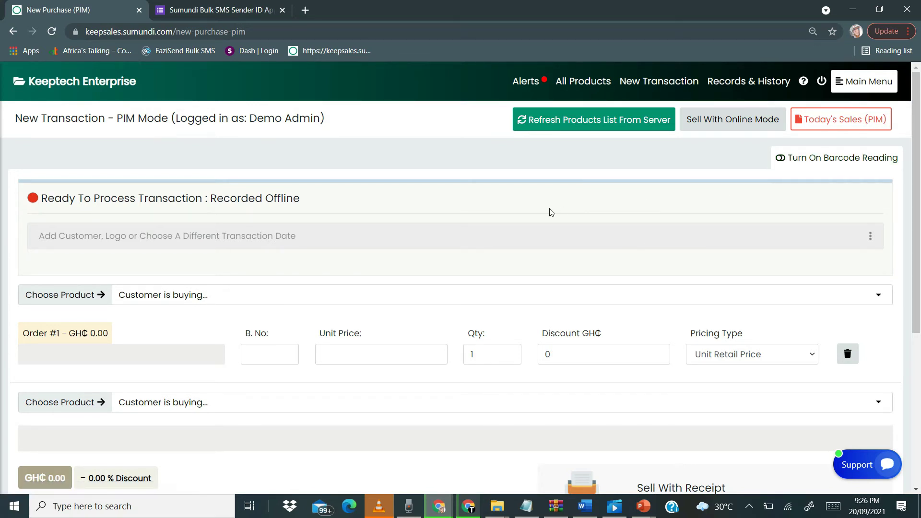
- Find the Customer is buying list empty, then refresh the products list from the server
scroll(551, 213, down, 1)
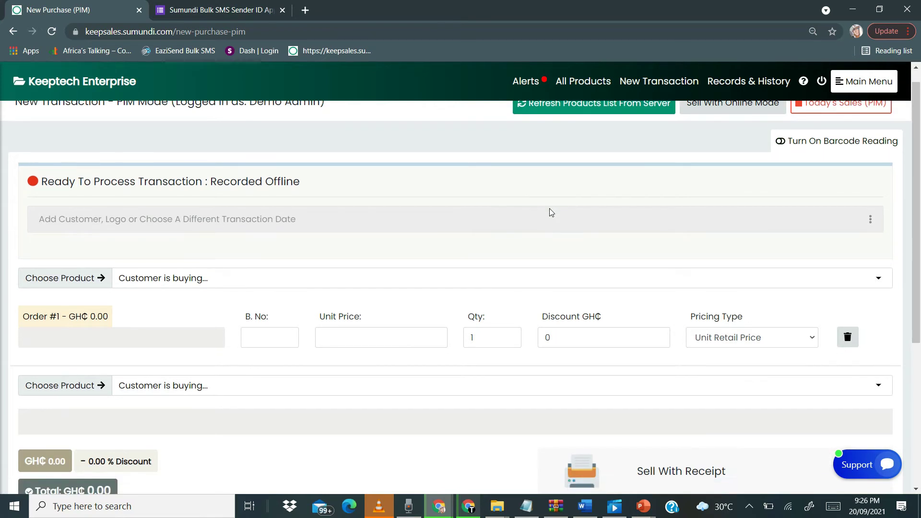
scroll(550, 212, up, 1)
click(257, 298)
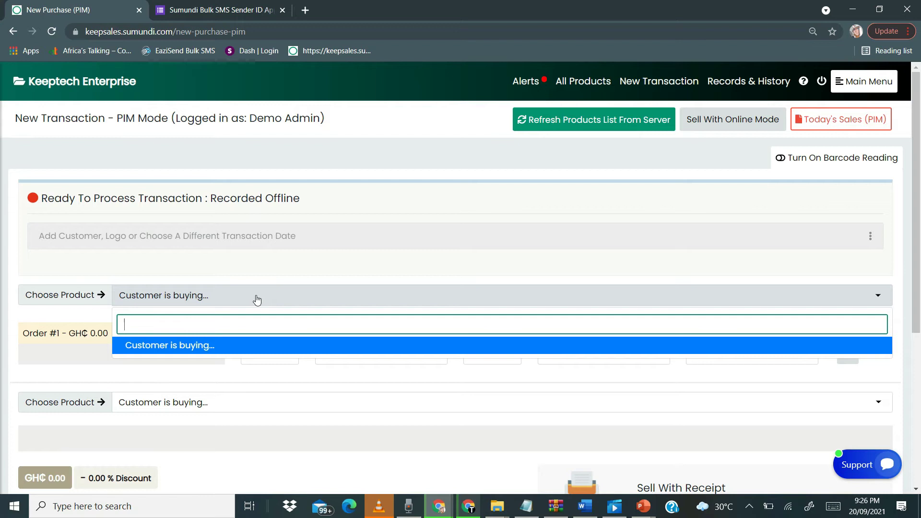
click(257, 300)
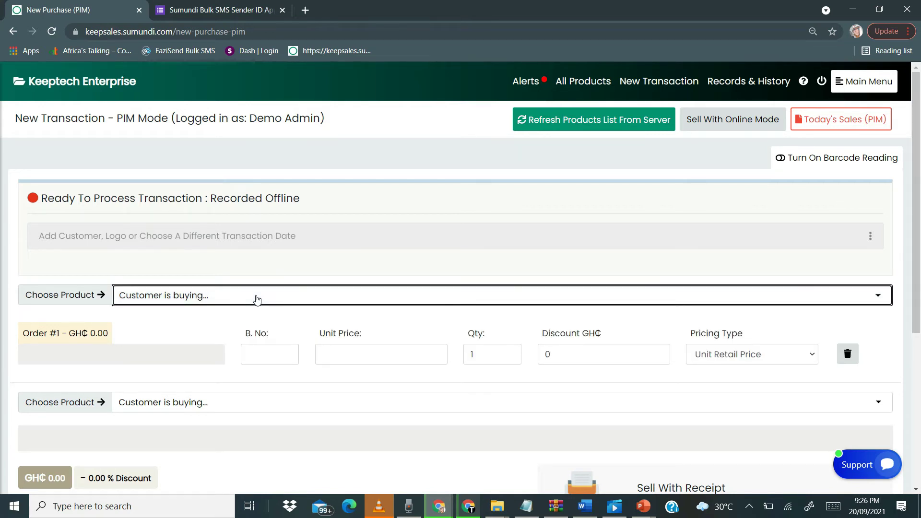
click(597, 130)
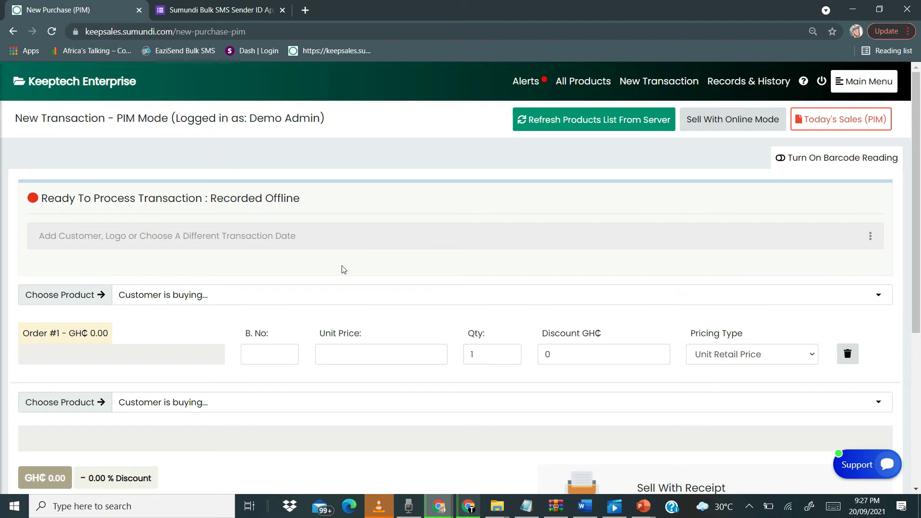
scroll(343, 270, down, 1)
drag(277, 186, 316, 188)
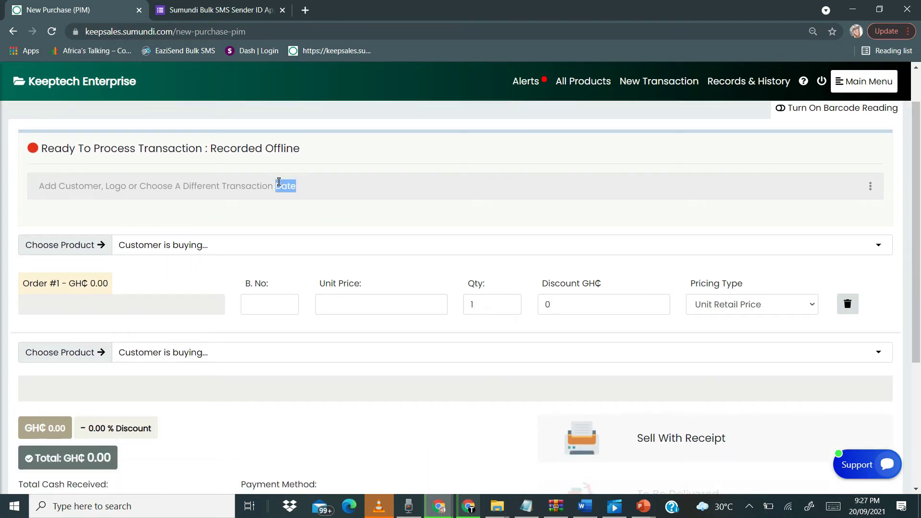
click(327, 190)
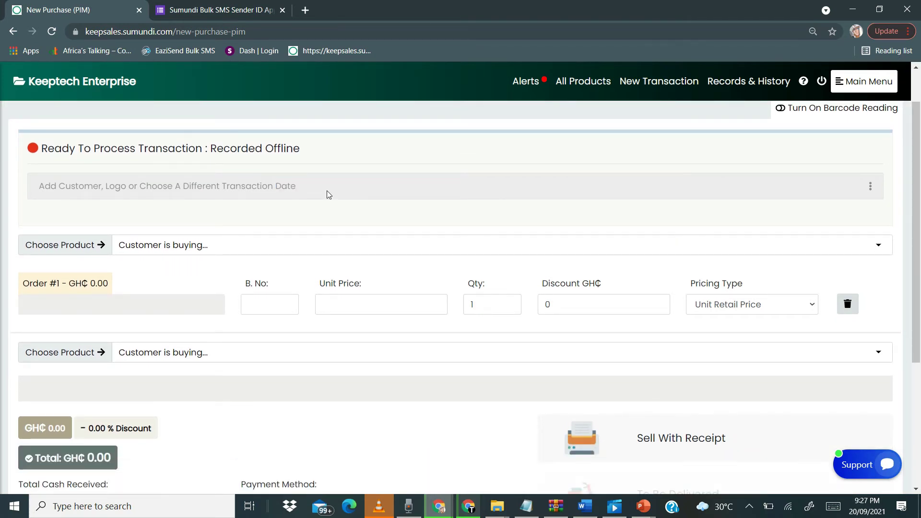
click(377, 258)
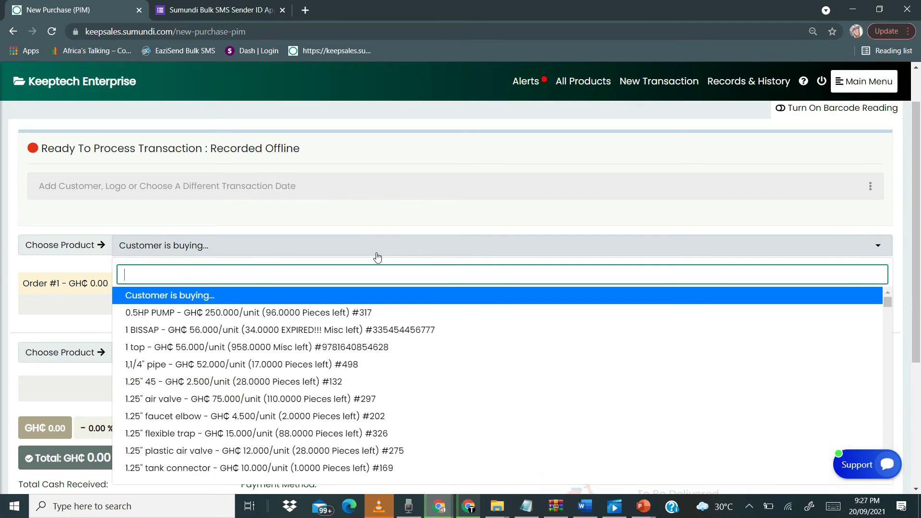
scroll(422, 374, down, 10)
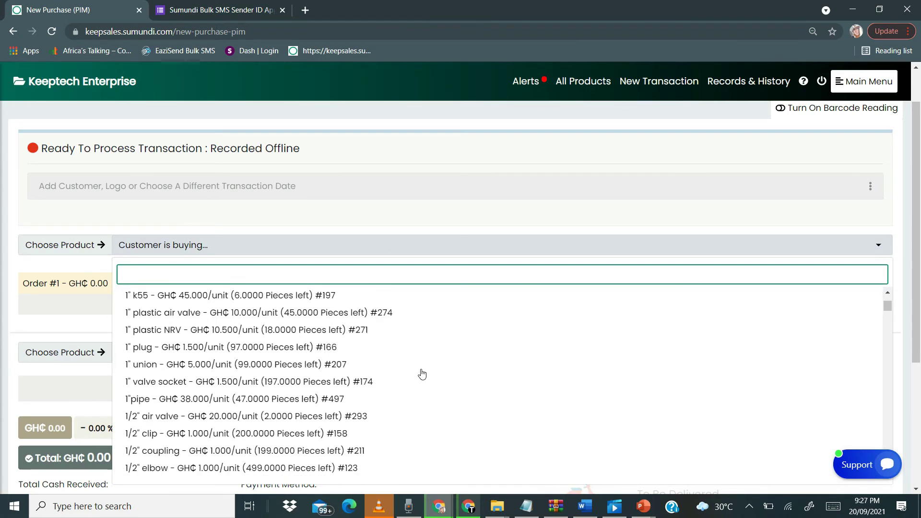
scroll(422, 374, down, 6)
scroll(422, 374, up, 15)
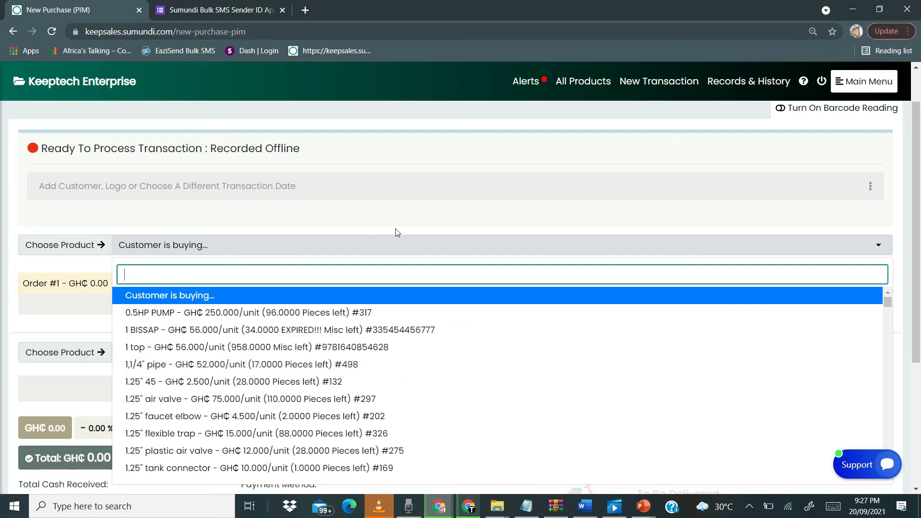
- Add '1 top' as the first order line and '1.25" air valve' as the second
click(337, 254)
click(337, 254)
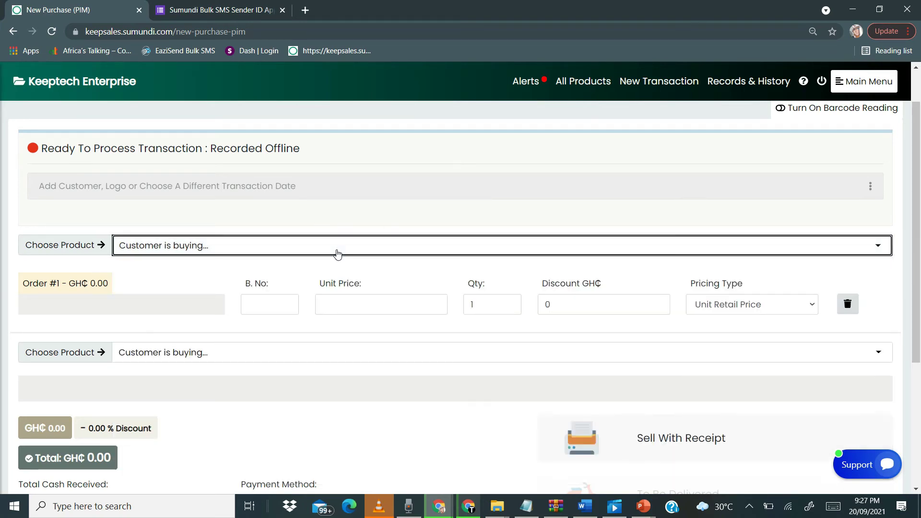
click(335, 251)
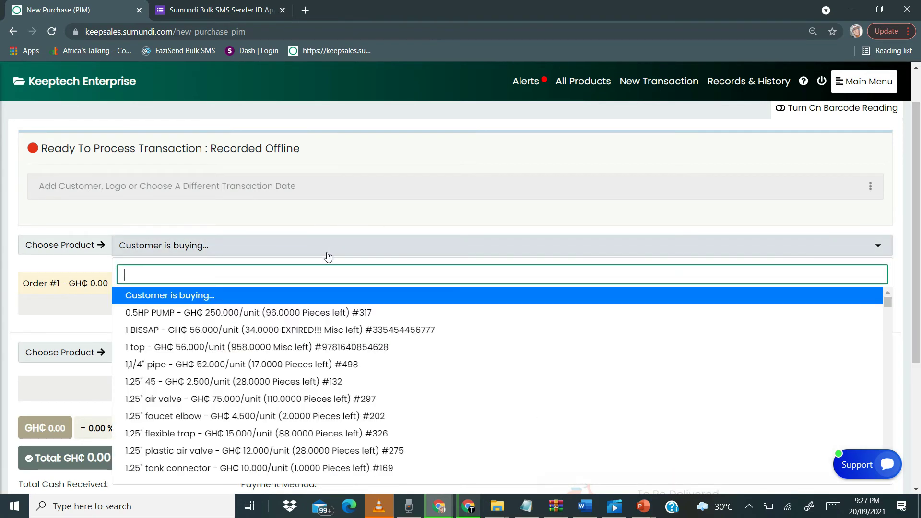
click(191, 348)
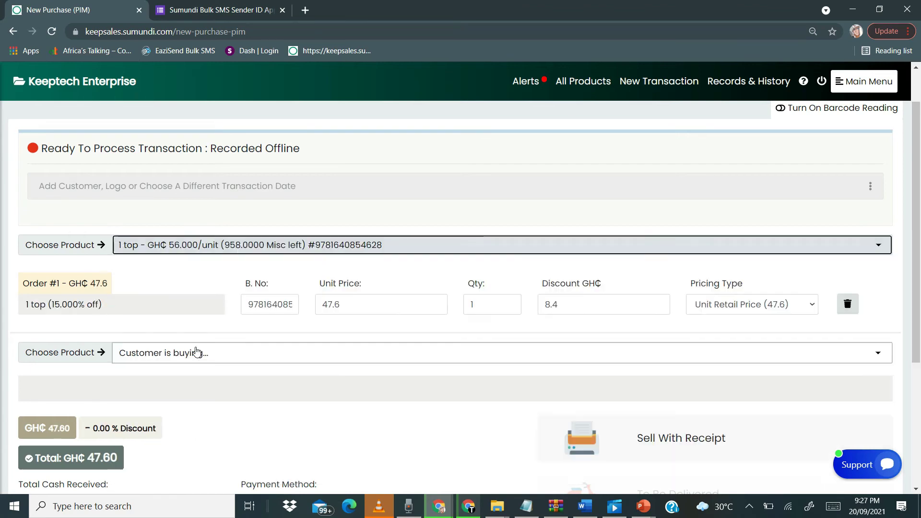
click(319, 253)
click(203, 399)
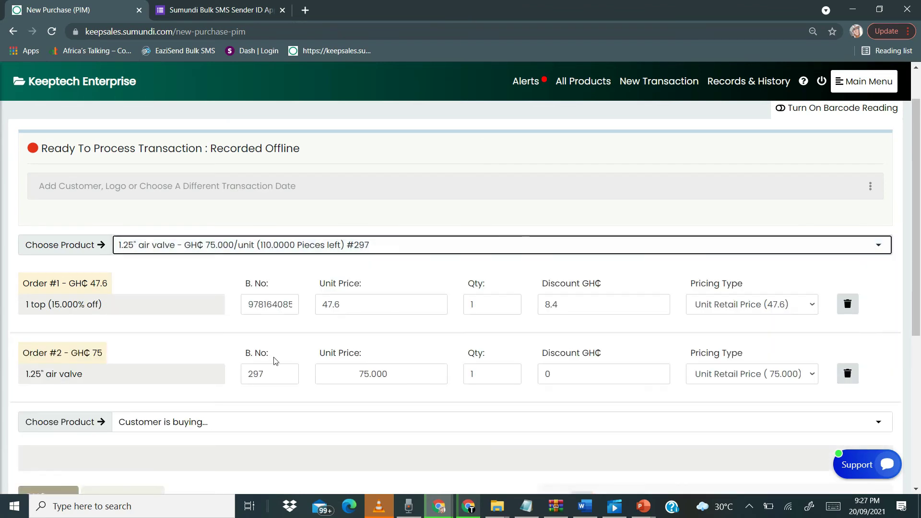
- Leave the first line's quantity and scroll down to the GH₵ 122.60 total and sell buttons
click(487, 304)
scroll(495, 308, down, 3)
click(497, 310)
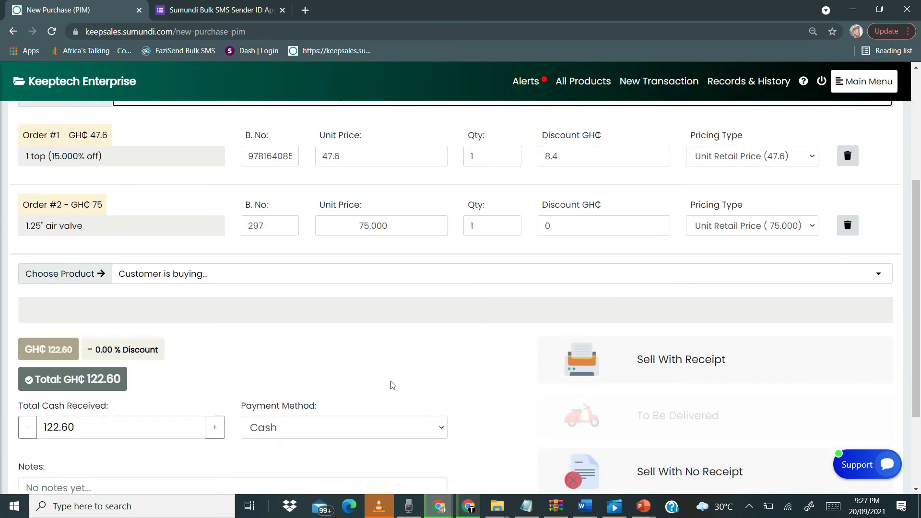
scroll(455, 370, up, 5)
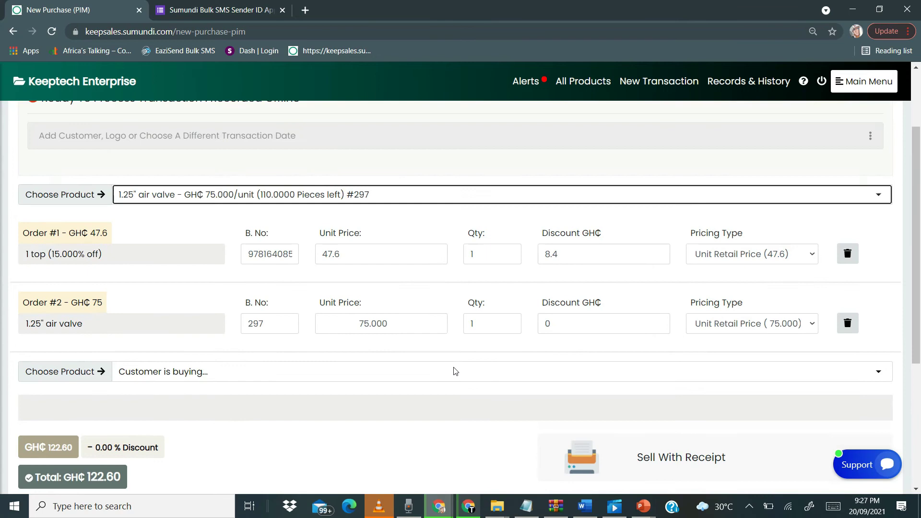
scroll(455, 371, down, 2)
scroll(454, 371, up, 2)
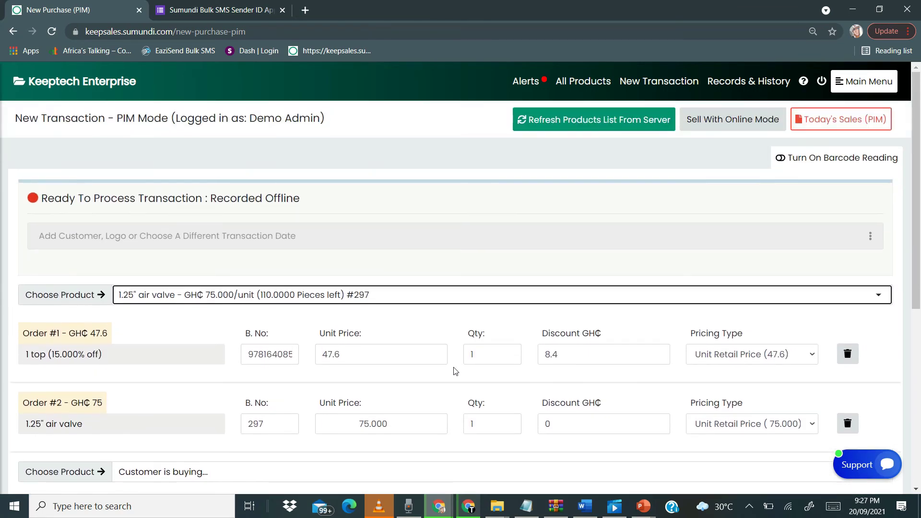
scroll(441, 285, down, 6)
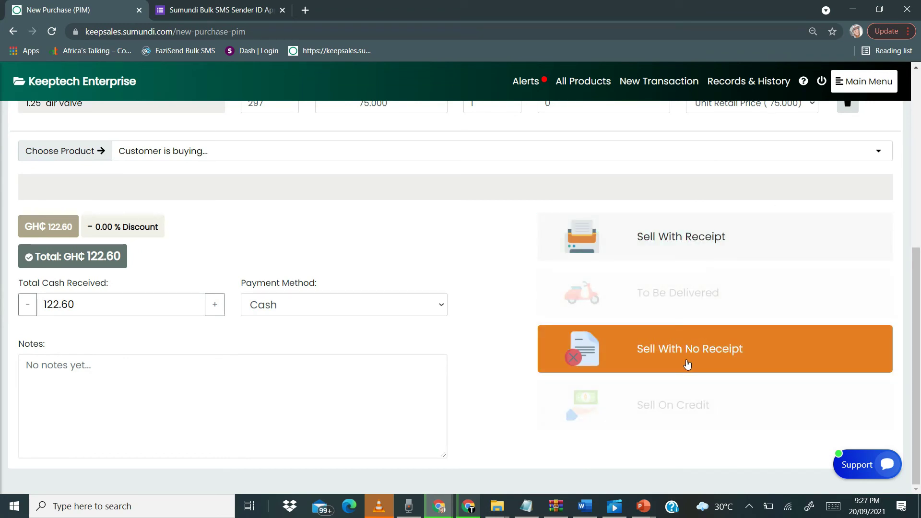
- Sell with receipt and scroll through the KEEPTECH ENTERPRISE sales receipt
click(710, 239)
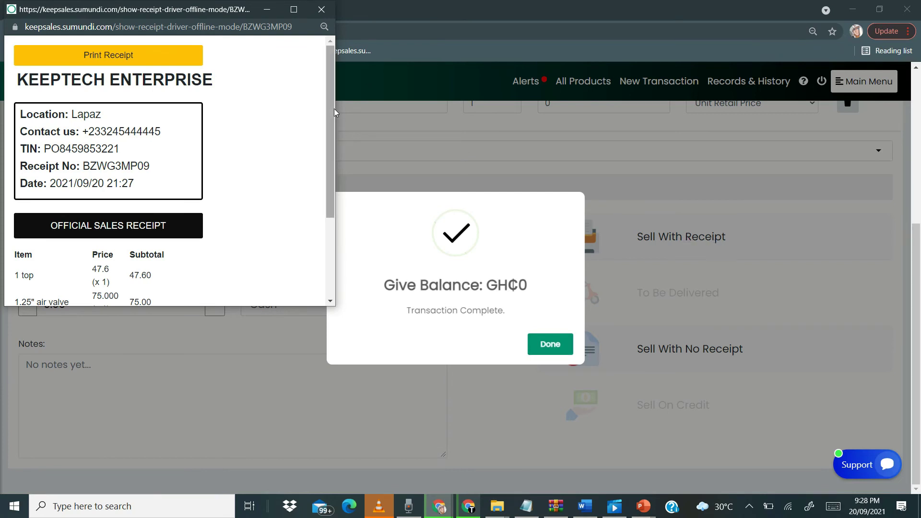
drag(334, 108, 326, 74)
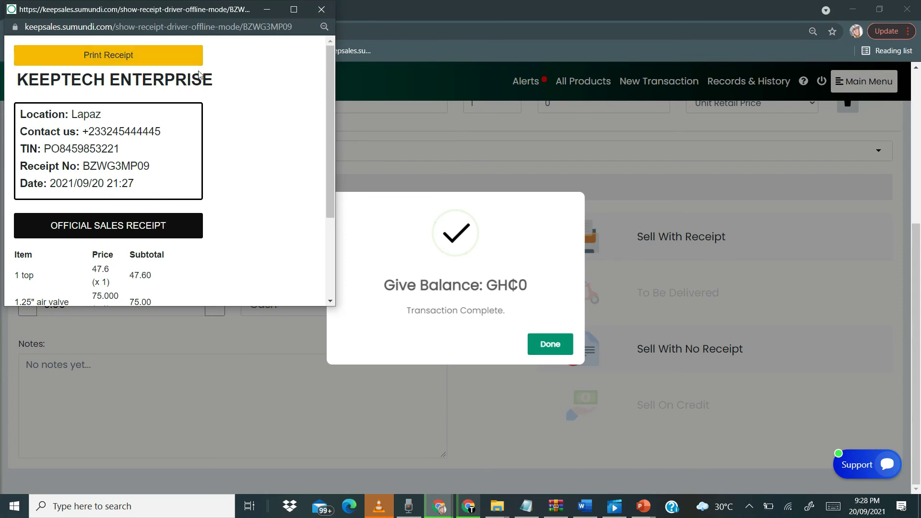
- Close the receipt preview and click Done in the Give Balance dialog
click(321, 13)
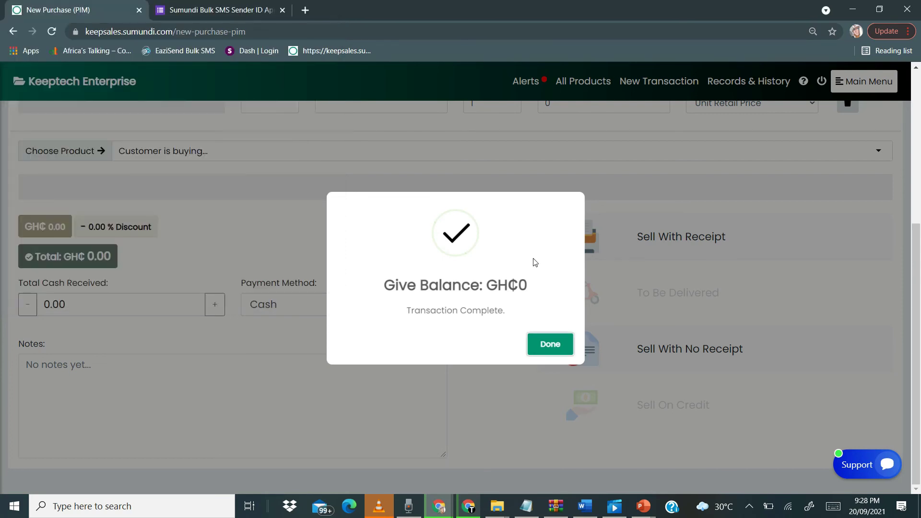
click(552, 347)
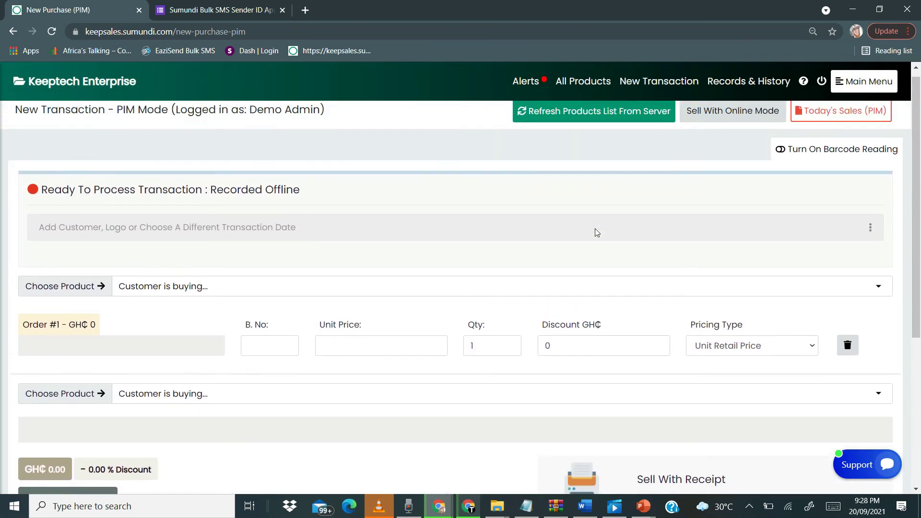